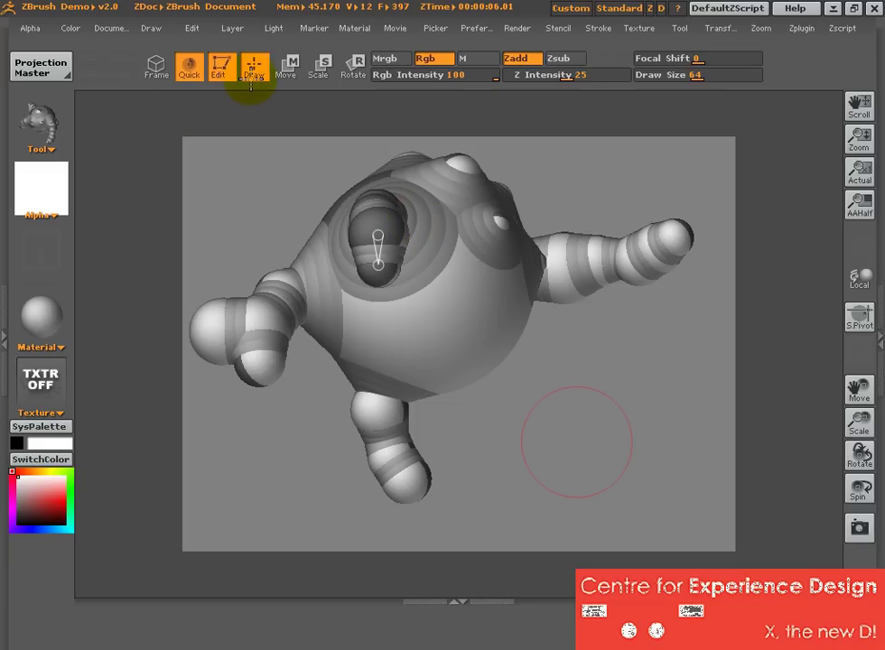
# Add two small ZSpheres to the front of the body, and stretch and bend the long side limb with Move.
pyautogui.moveTo(461, 284); pyautogui.dragTo(488, 314)
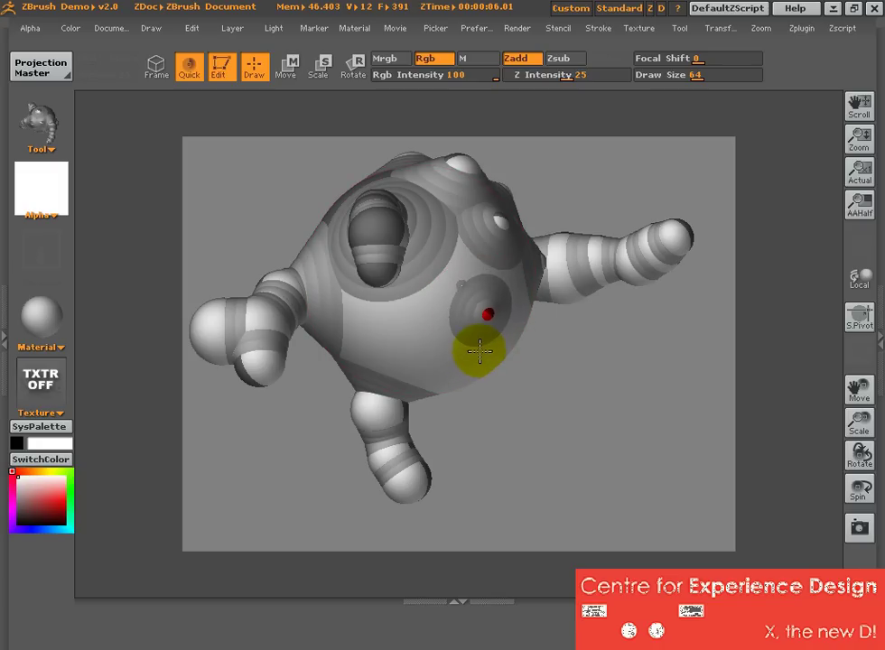
pyautogui.click(438, 362)
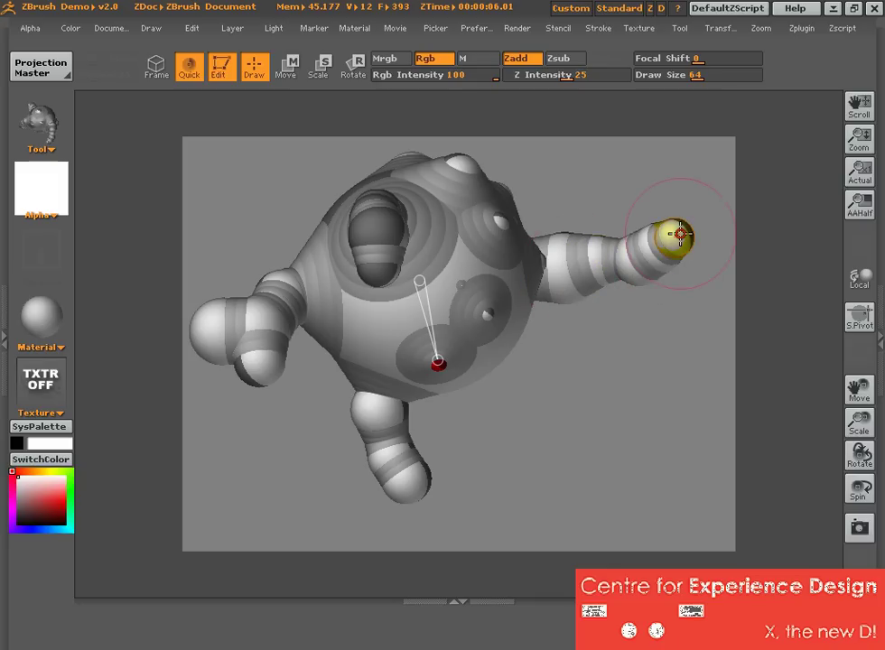
pyautogui.click(288, 72)
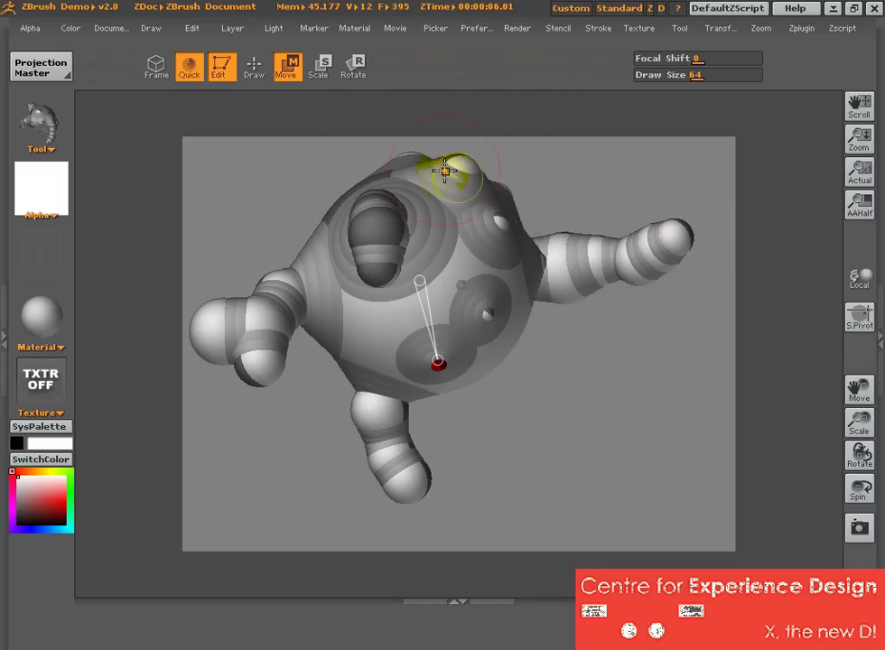
pyautogui.moveTo(678, 238); pyautogui.dragTo(712, 226)
pyautogui.moveTo(642, 267); pyautogui.dragTo(682, 294)
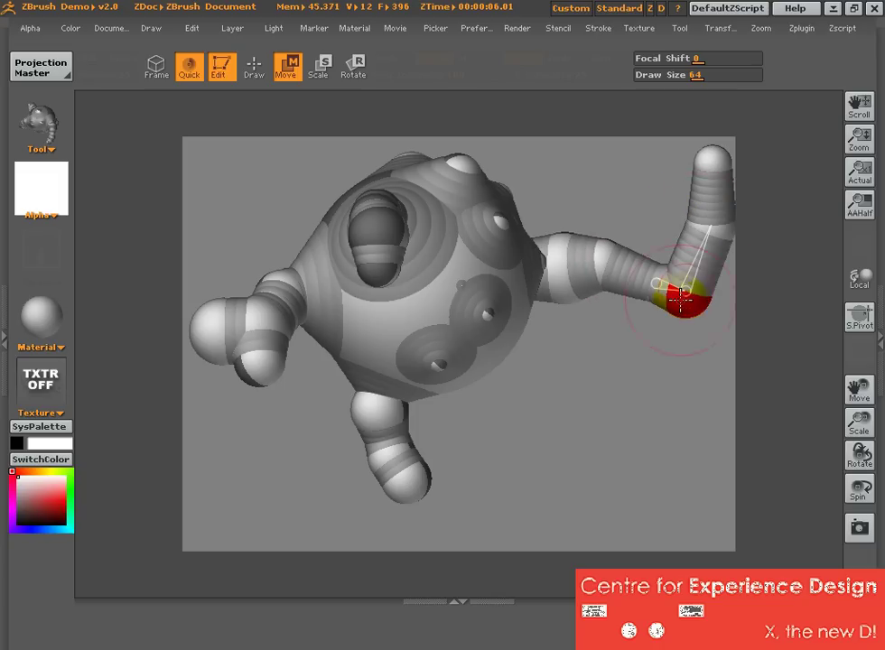
pyautogui.moveTo(607, 259); pyautogui.dragTo(606, 308)
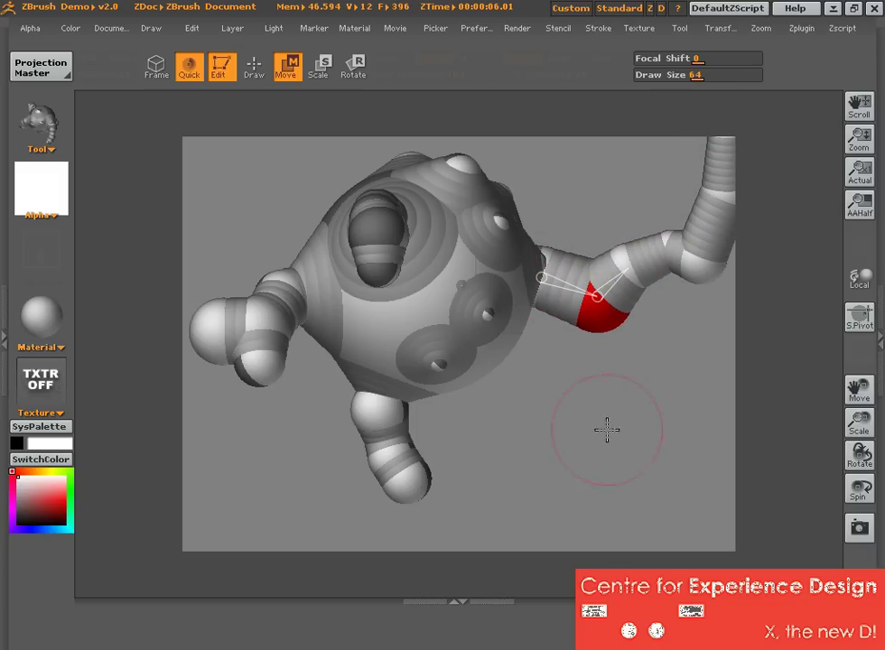
# Pull the small spheres on the body outward with Move to form pointed bulges, including a long cone on the underside.
pyautogui.moveTo(668, 381); pyautogui.dragTo(498, 488)
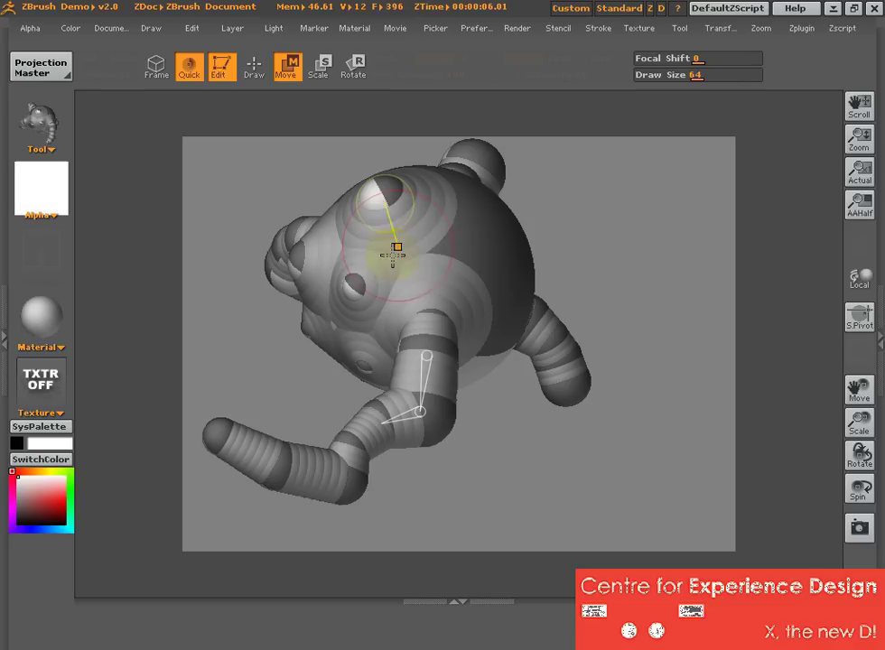
pyautogui.moveTo(380, 199); pyautogui.dragTo(347, 152)
pyautogui.moveTo(359, 284); pyautogui.dragTo(317, 258)
pyautogui.moveTo(604, 247); pyautogui.dragTo(694, 271)
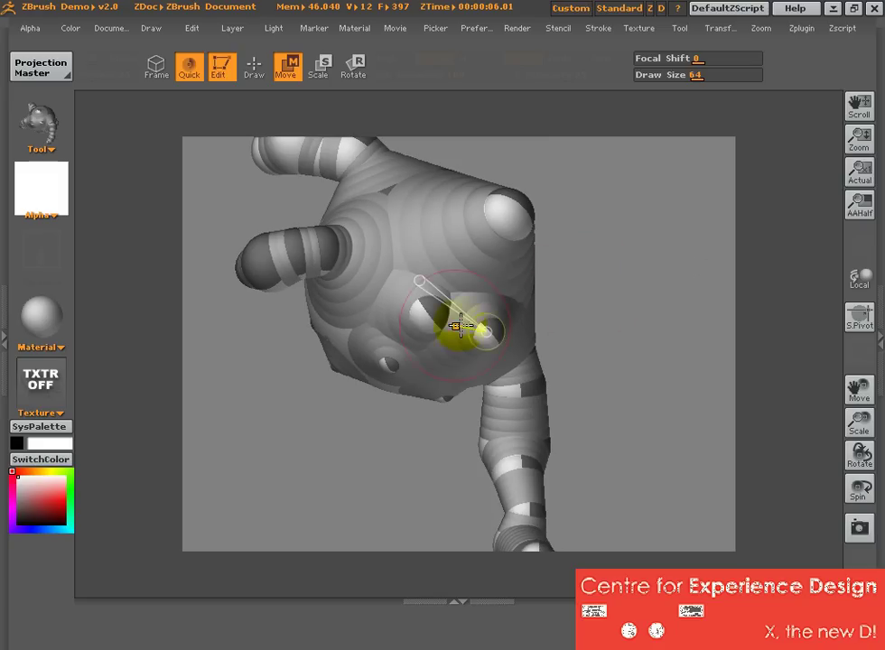
pyautogui.moveTo(442, 317)
pyautogui.mouseDown()
pyautogui.moveTo(434, 332)
pyautogui.moveTo(437, 408)
pyautogui.moveTo(427, 318)
pyautogui.mouseUp()
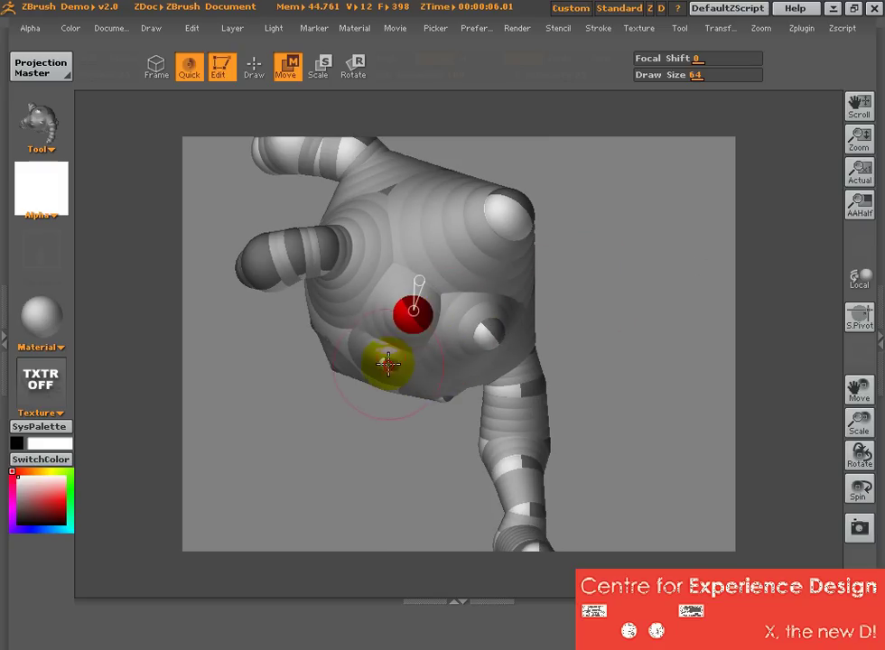
pyautogui.moveTo(390, 364); pyautogui.dragTo(379, 452)
# Extend the short limb beside the underside cone into a long arm, raising its joints so it bends down at the elbow.
pyautogui.moveTo(275, 407); pyautogui.dragTo(400, 412)
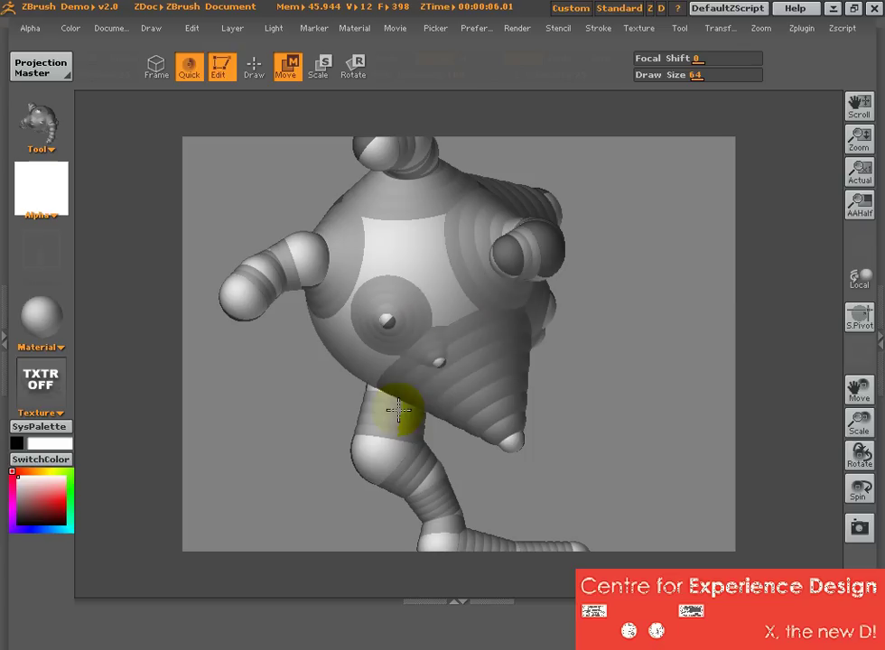
pyautogui.moveTo(505, 256); pyautogui.dragTo(657, 412)
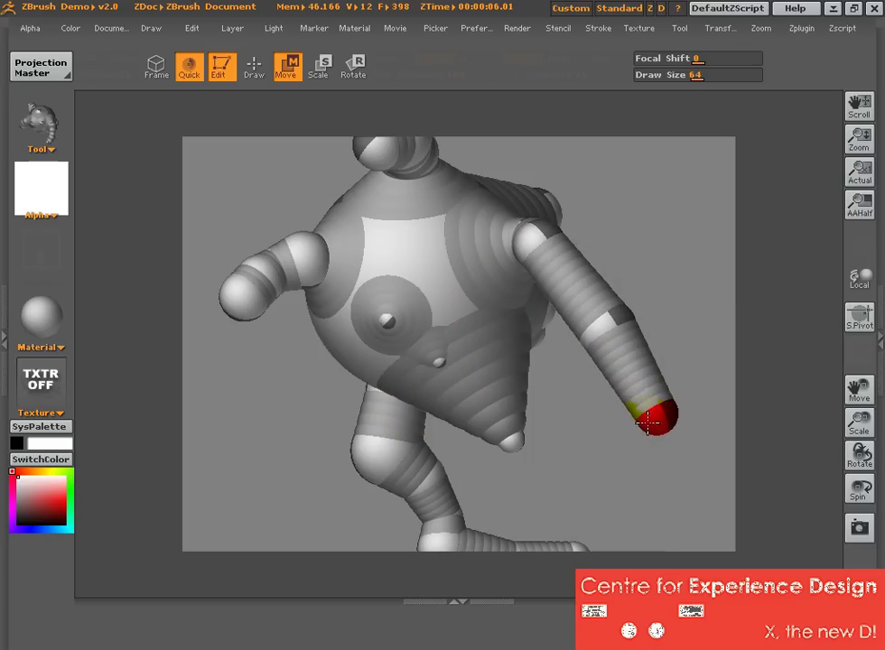
pyautogui.keyDown('ctrl'); pyautogui.click(593, 316); pyautogui.keyUp('ctrl')
pyautogui.moveTo(592, 316); pyautogui.dragTo(664, 271)
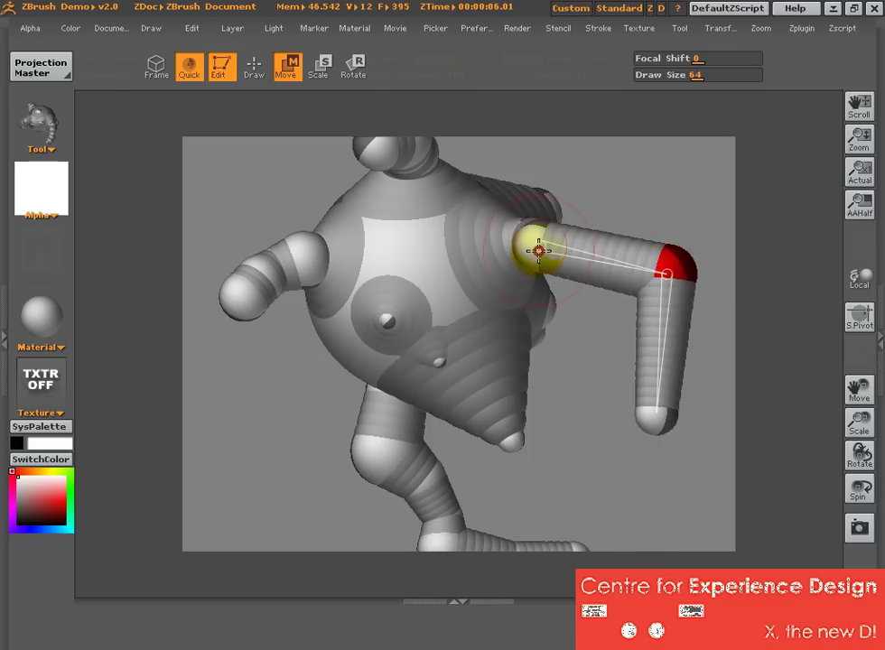
pyautogui.moveTo(539, 248); pyautogui.dragTo(627, 175)
pyautogui.moveTo(594, 222); pyautogui.dragTo(612, 256)
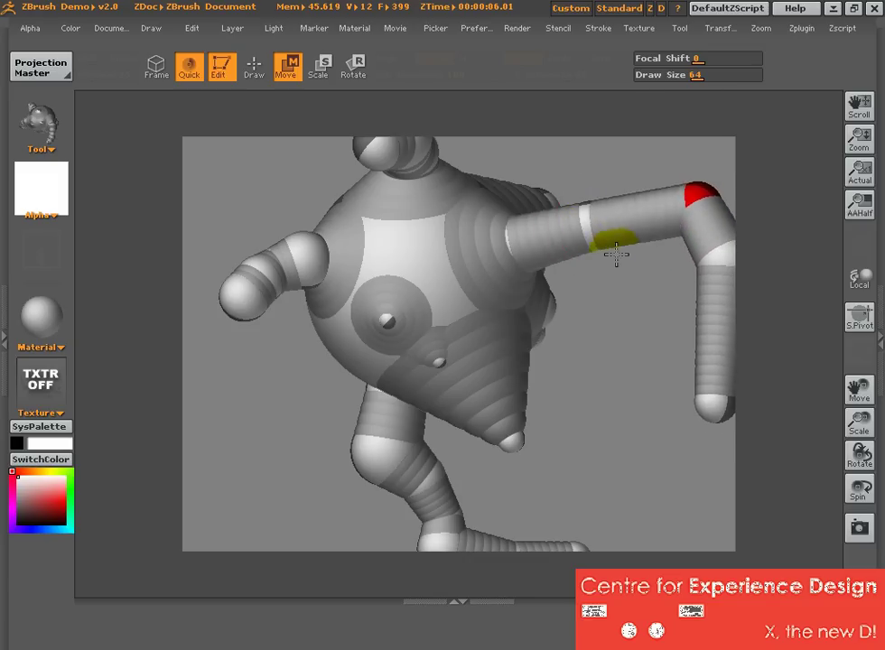
# Slim the middle joint of the extended arm's upper segment with Scale, undoing the extreme pinch.
pyautogui.click(322, 70)
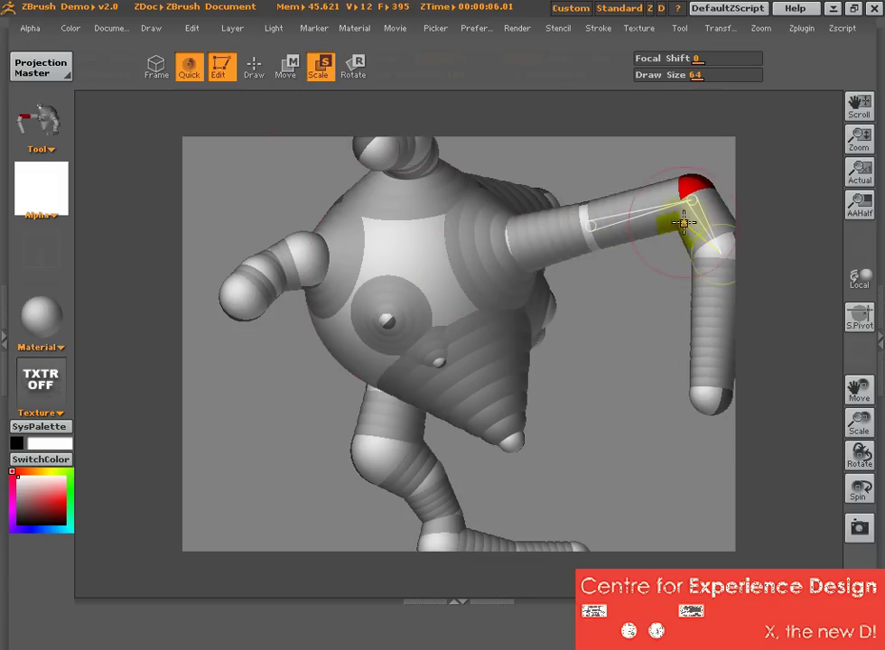
pyautogui.moveTo(695, 203); pyautogui.dragTo(446, 207)
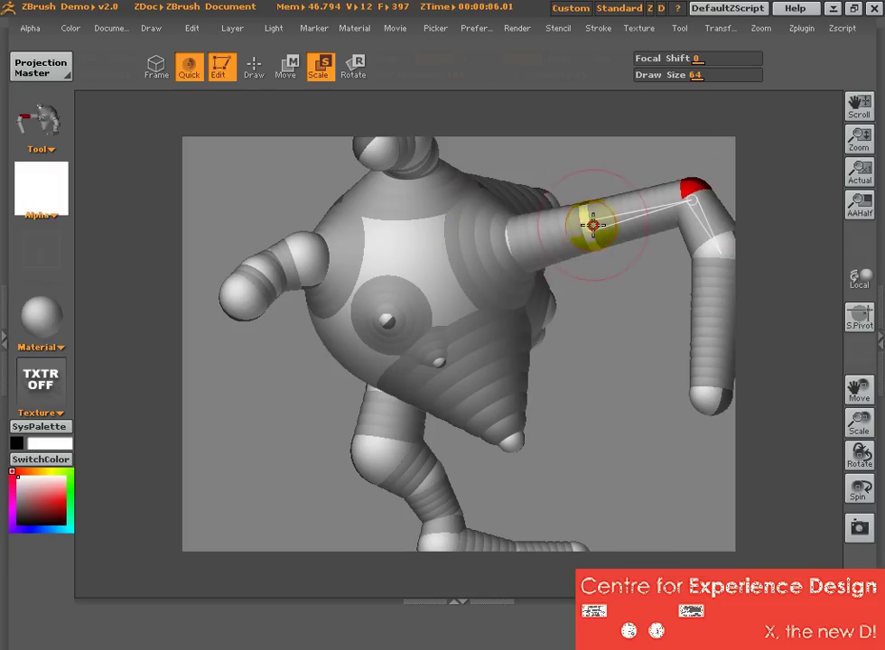
pyautogui.click(589, 220)
pyautogui.moveTo(240, 226); pyautogui.dragTo(595, 231)
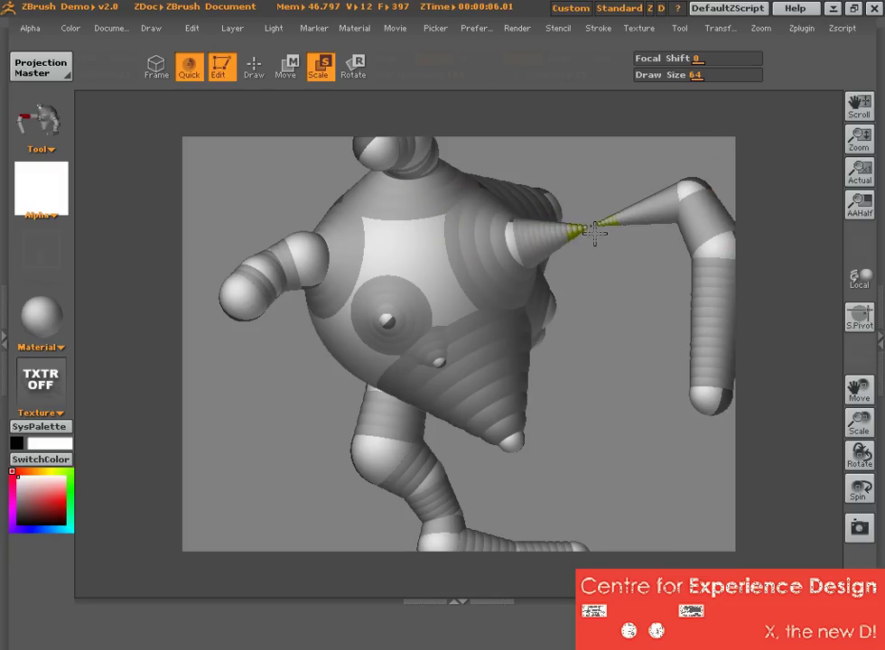
pyautogui.hotkey('ctrl', 'z')
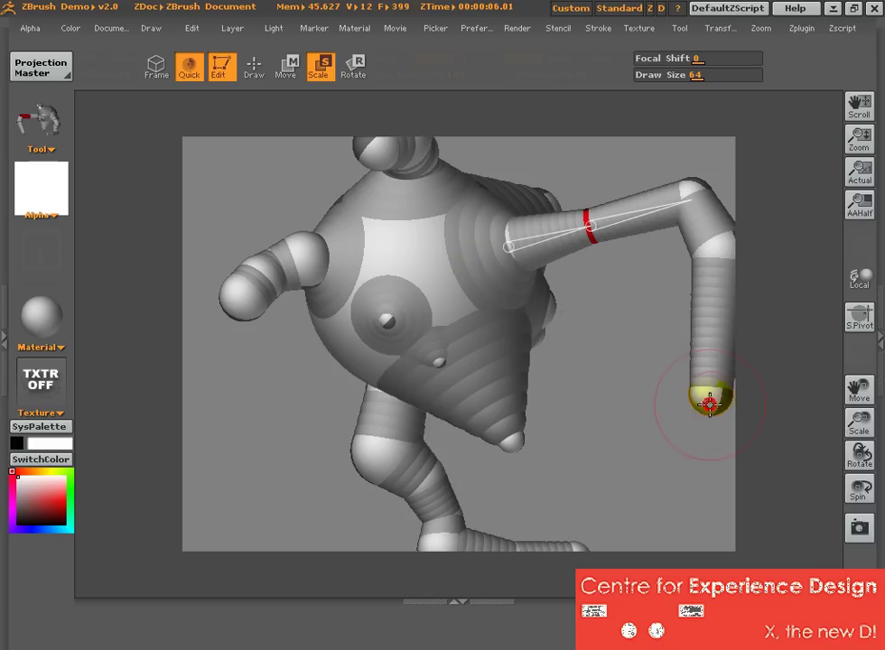
# Scale the extended arm's end sphere down to a narrow point and resize the tip of the underside cone.
pyautogui.click(710, 403)
pyautogui.moveTo(579, 399); pyautogui.dragTo(376, 374)
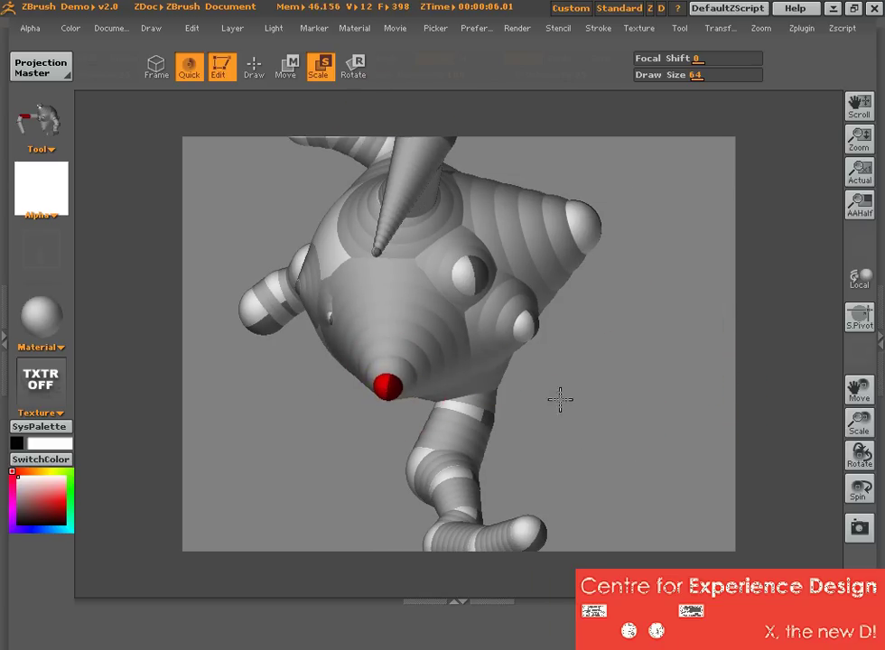
pyautogui.moveTo(616, 336); pyautogui.dragTo(489, 172)
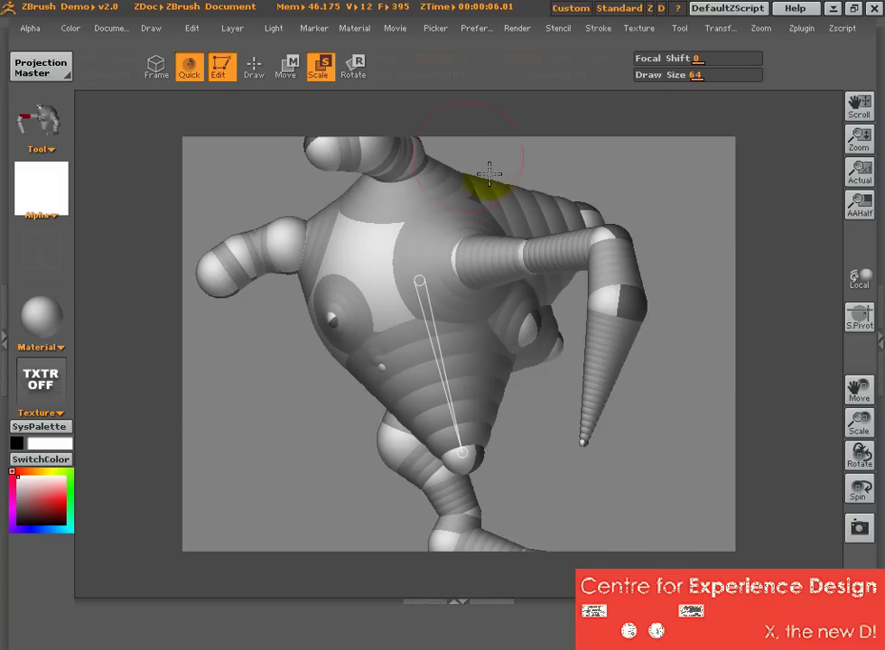
# Rotate the tapered arm at its elbow joints with the Rotate mode.
pyautogui.click(355, 70)
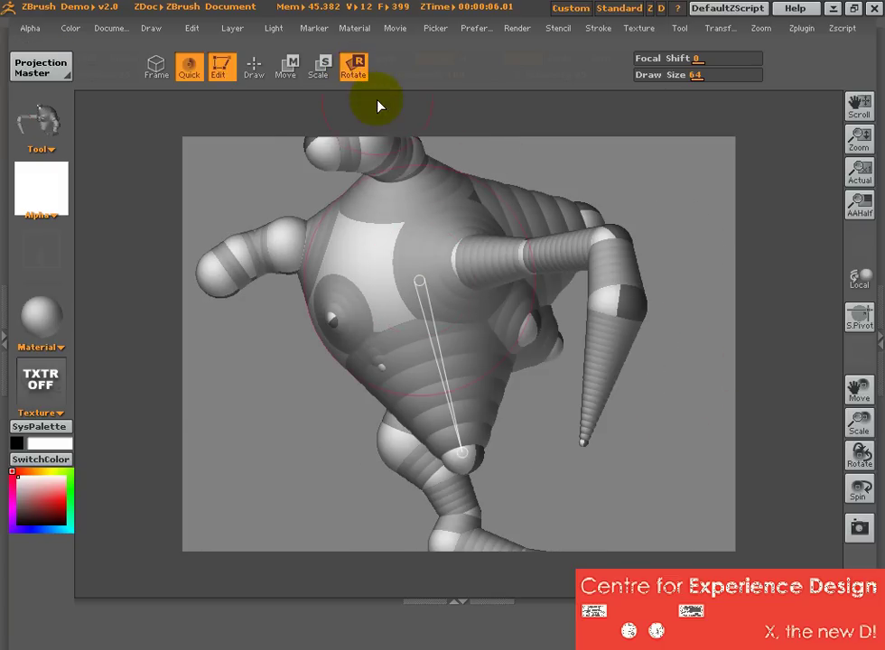
pyautogui.moveTo(621, 299); pyautogui.dragTo(334, 290)
pyautogui.moveTo(610, 246); pyautogui.dragTo(716, 204)
# Stretch the short arm on the opposite side of the body outward with Move and raise its joints into an arch.
pyautogui.click(323, 320)
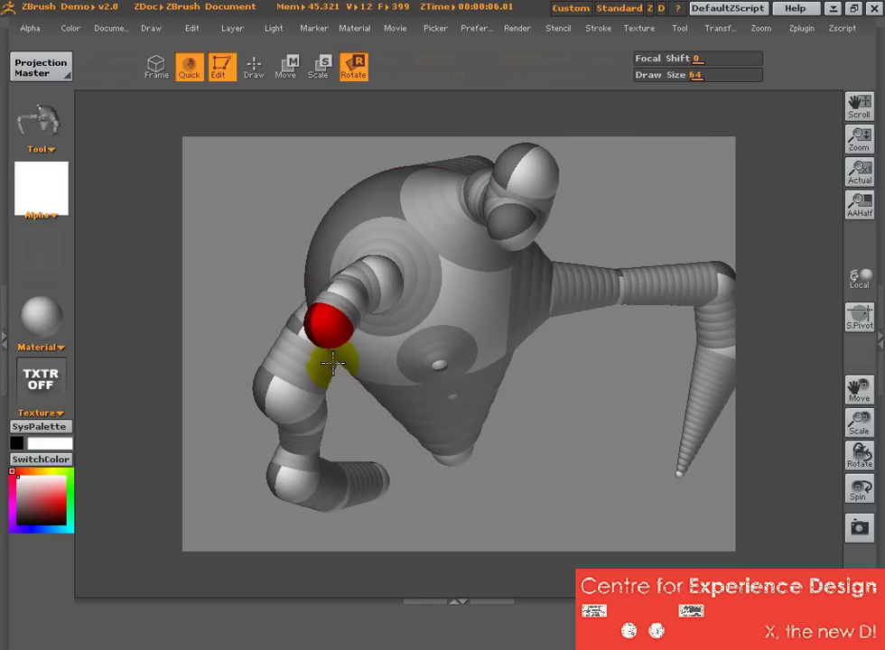
pyautogui.click(294, 78)
pyautogui.moveTo(326, 323); pyautogui.dragTo(210, 326)
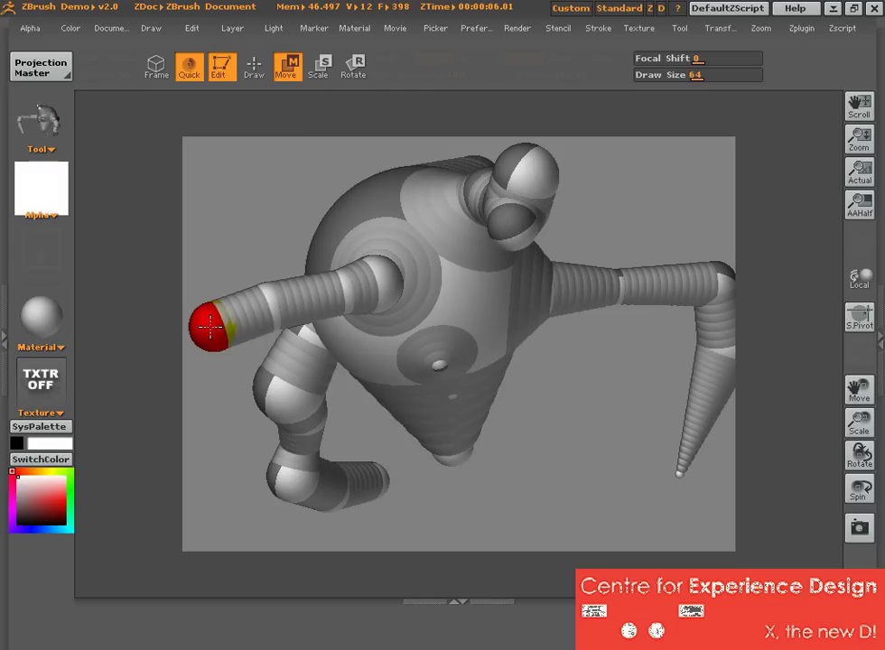
pyautogui.moveTo(271, 303); pyautogui.dragTo(232, 229)
pyautogui.moveTo(340, 288); pyautogui.dragTo(281, 182)
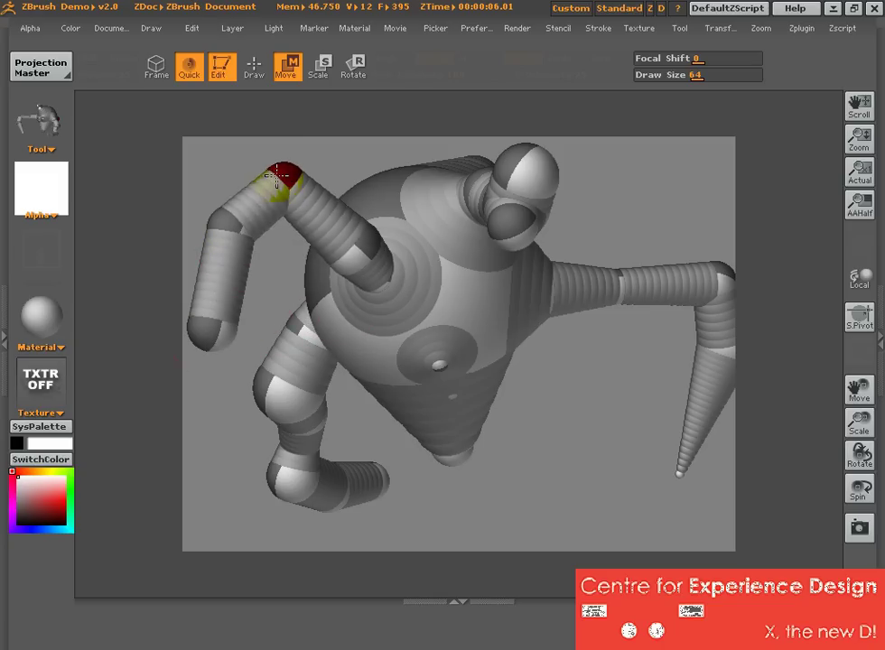
# Lengthen the arched arm's outer segment with Move and rotate the arm's lower part at its upper joint.
pyautogui.moveTo(609, 413); pyautogui.dragTo(658, 422)
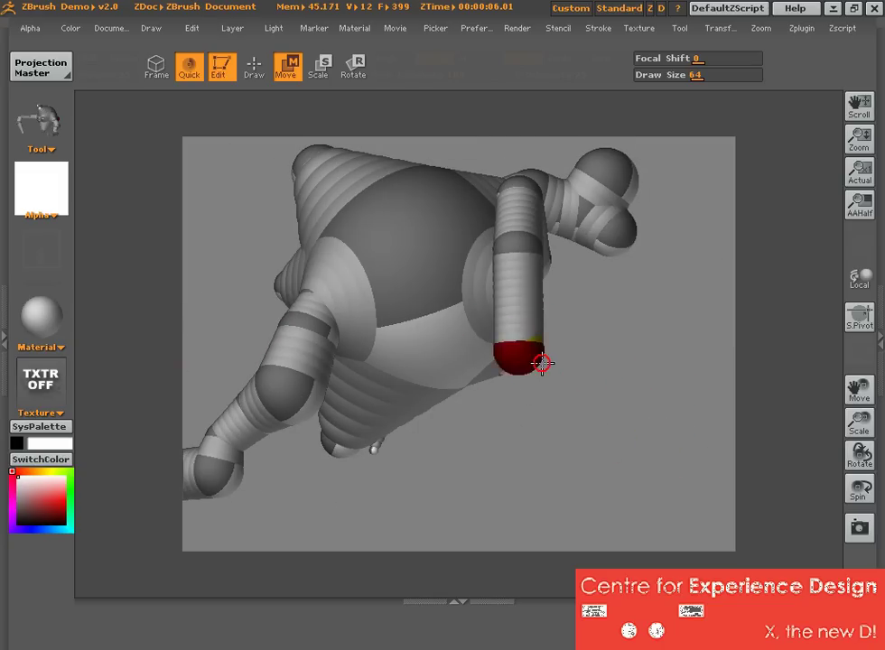
pyautogui.moveTo(533, 361); pyautogui.dragTo(623, 450)
pyautogui.moveTo(500, 477); pyautogui.dragTo(522, 461)
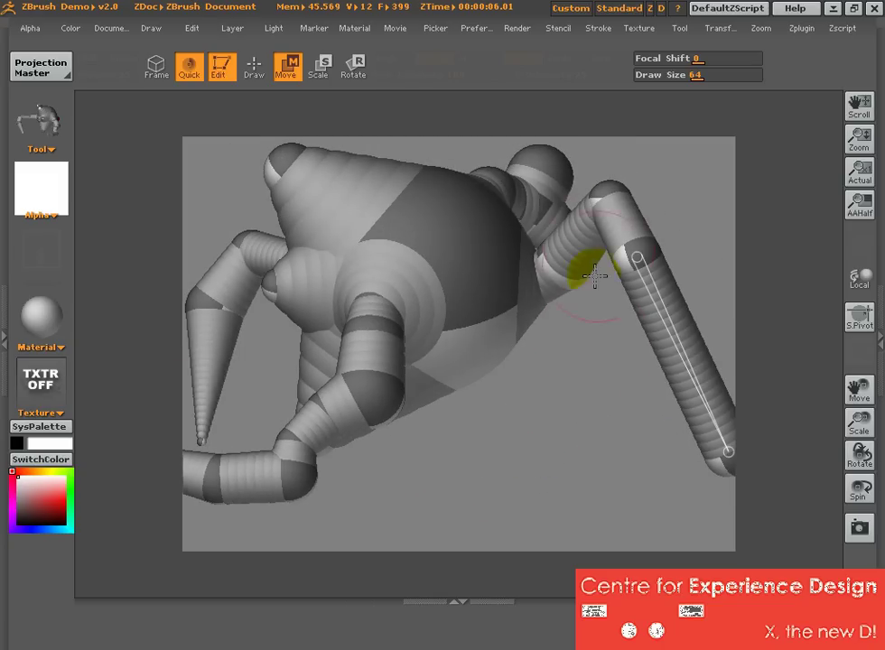
pyautogui.moveTo(609, 205); pyautogui.dragTo(636, 178)
pyautogui.click(353, 65)
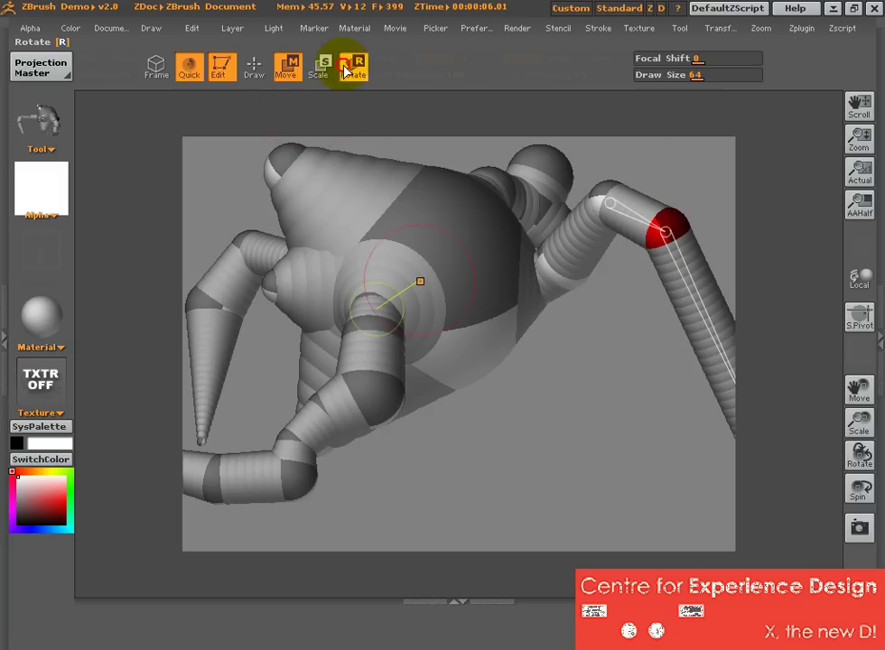
pyautogui.moveTo(617, 194); pyautogui.dragTo(521, 452)
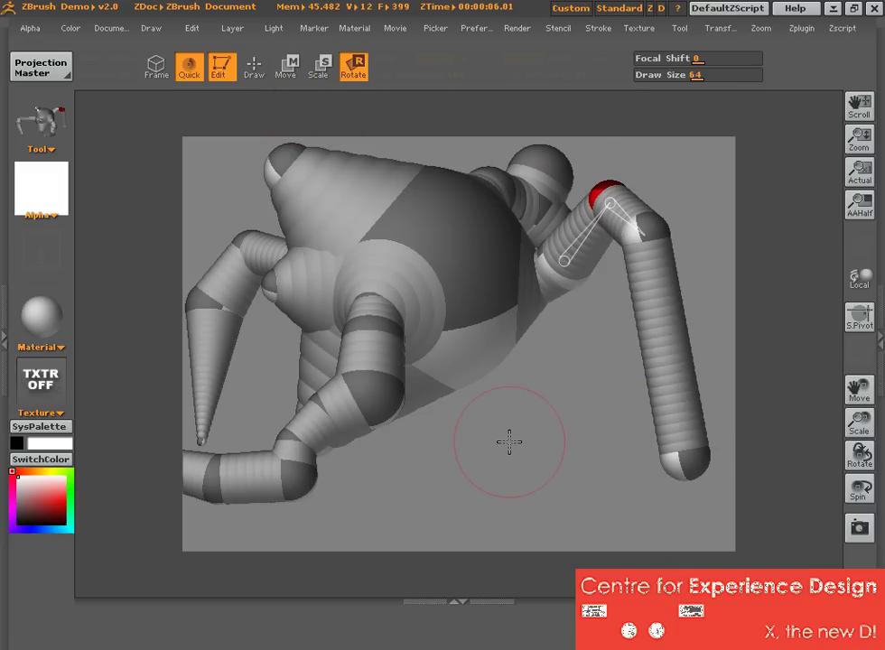
# Move the central body sphere slightly downward, switch to Scale, and undo the last change.
pyautogui.click(296, 67)
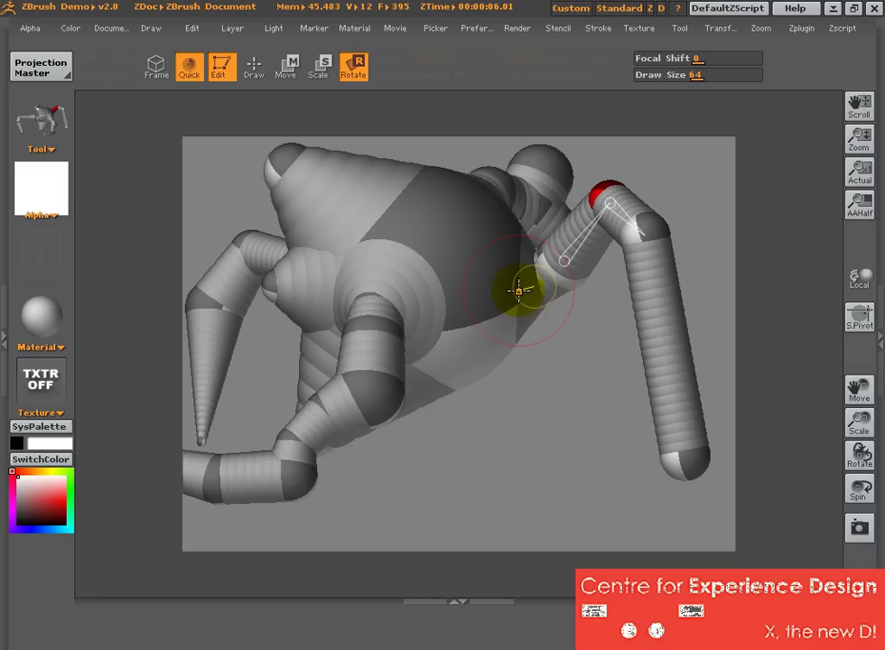
pyautogui.press('w')
pyautogui.click(469, 259)
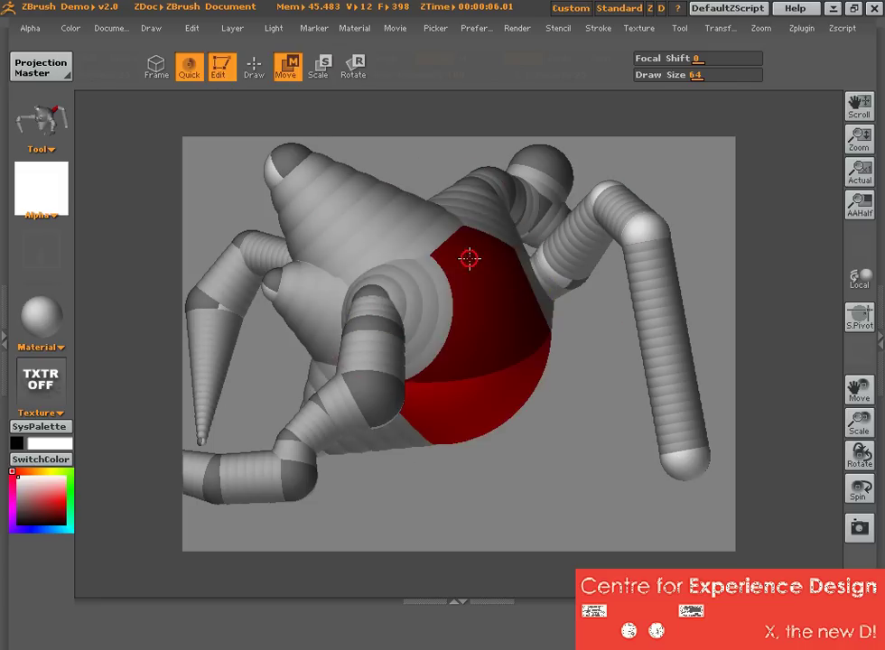
pyautogui.moveTo(471, 263); pyautogui.dragTo(461, 260)
pyautogui.press('e')
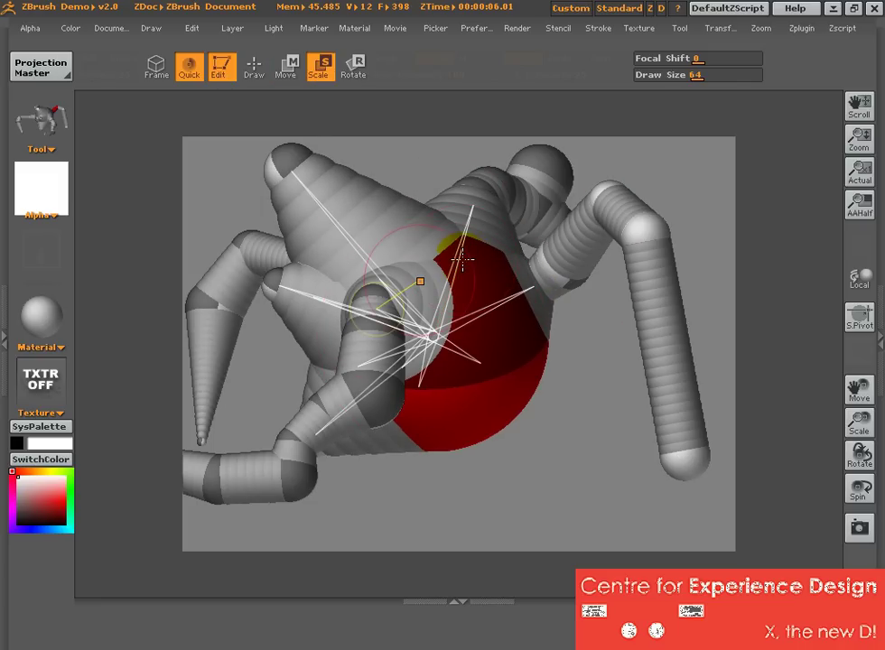
pyautogui.hotkey('ctrl', 'z')
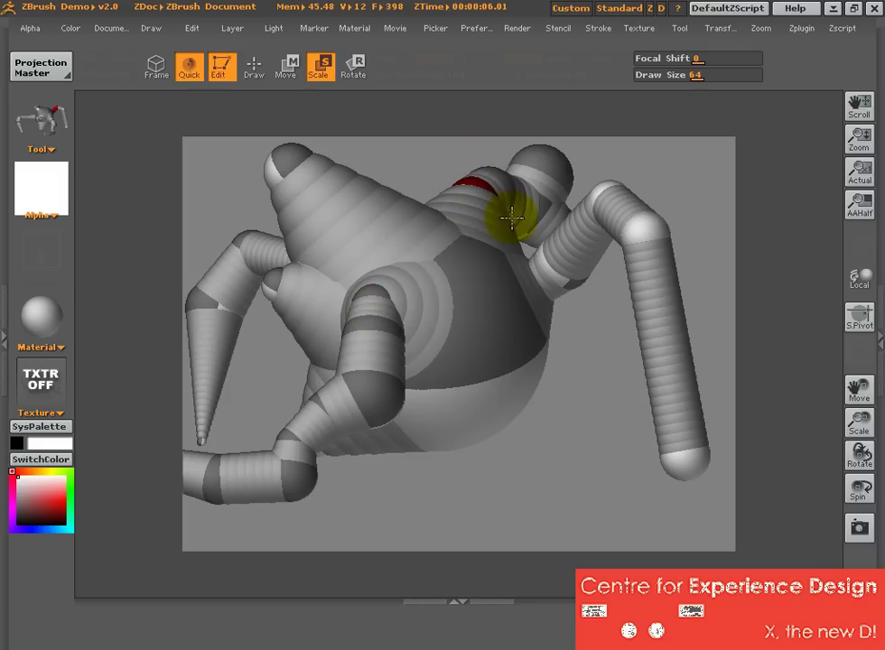
# Adjust the size of the arched arm's elbow and end spheres with Scale, and select the central body sphere in Rotate mode.
pyautogui.click(637, 241)
pyautogui.moveTo(637, 241); pyautogui.dragTo(631, 238)
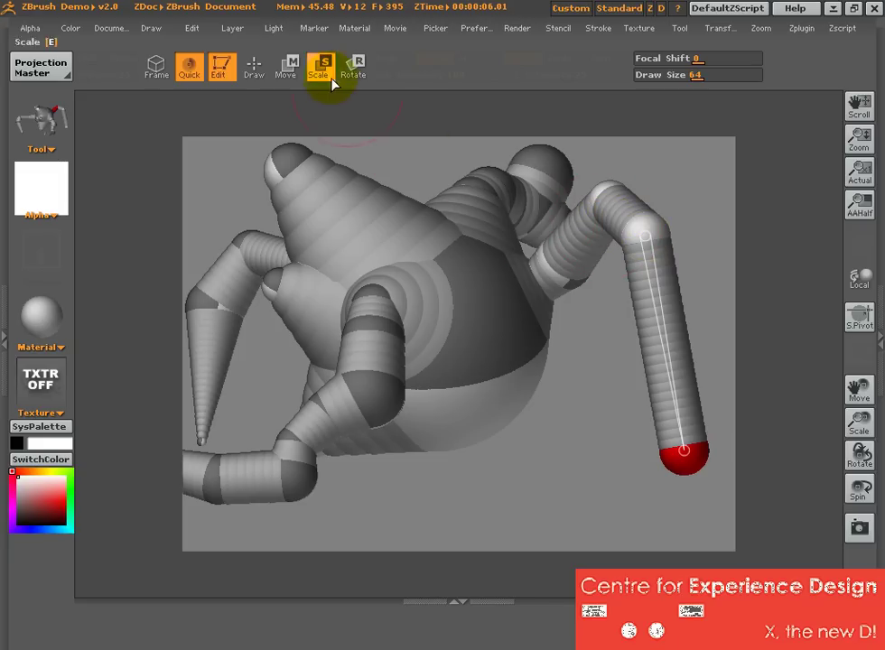
pyautogui.click(353, 67)
pyautogui.moveTo(458, 322)
pyautogui.mouseDown()
pyautogui.moveTo(484, 326)
pyautogui.moveTo(477, 351)
pyautogui.moveTo(453, 322)
pyautogui.mouseUp()
pyautogui.moveTo(578, 449); pyautogui.dragTo(491, 411)
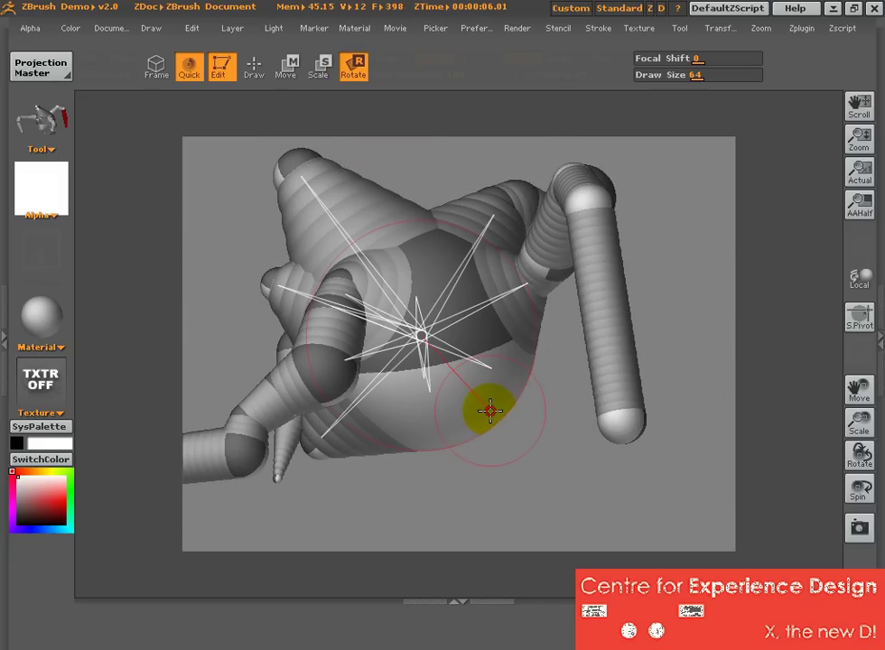
# Cycle the transform mode through Move, Scale and Rotate, and turn off Edit mode for the model.
pyautogui.press('w')
pyautogui.press('e')
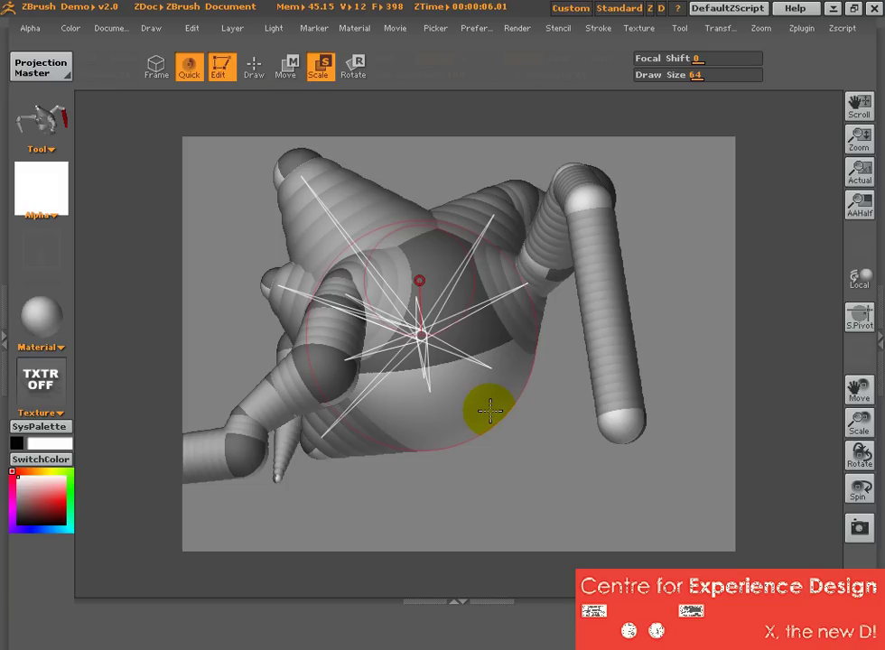
pyautogui.press('r')
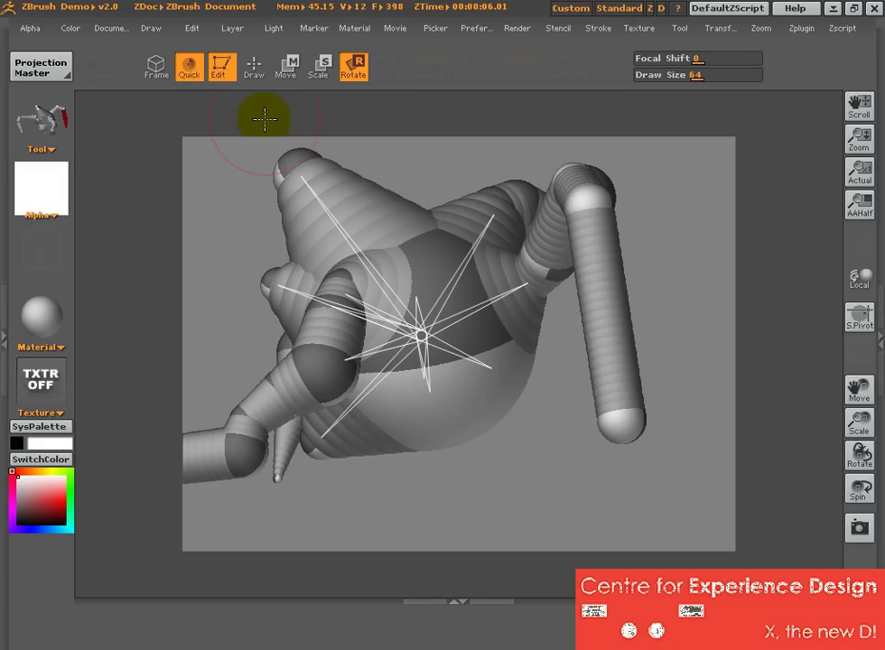
pyautogui.click(220, 68)
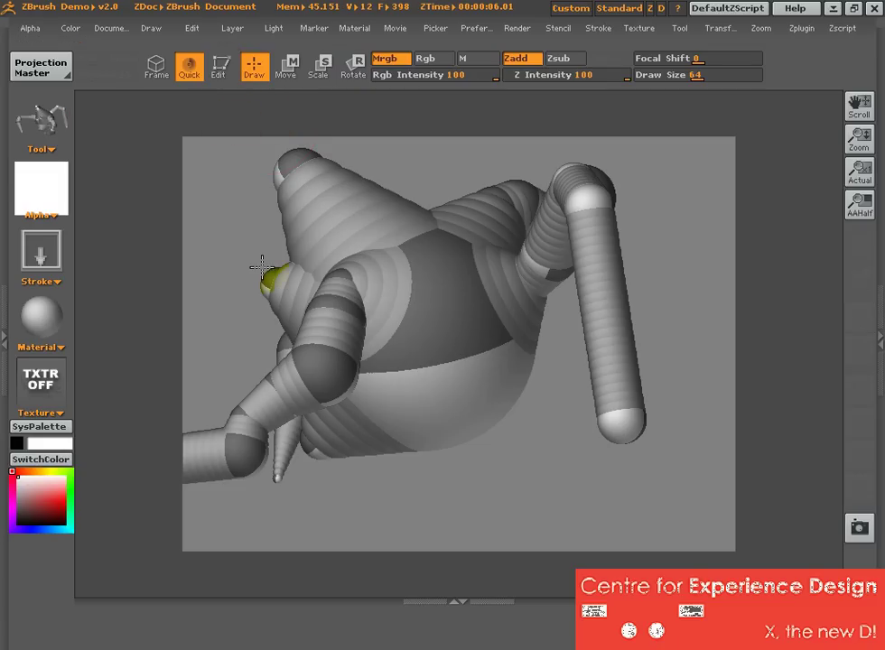
# Draw three smaller copies of the creature on the canvas: upper-left, upper-right and below the large model.
pyautogui.moveTo(254, 220)
pyautogui.mouseDown()
pyautogui.moveTo(293, 293)
pyautogui.moveTo(306, 356)
pyautogui.mouseUp()
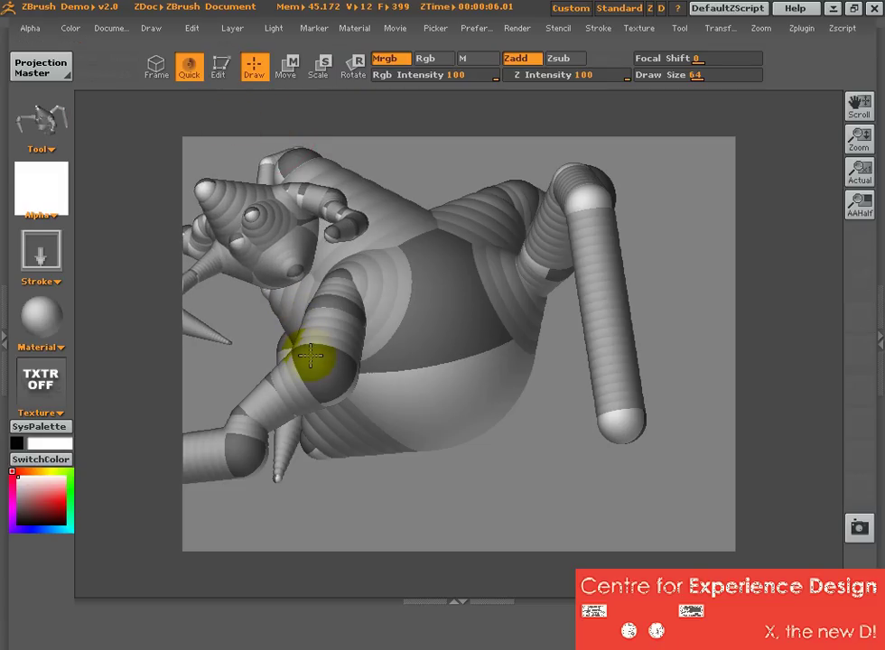
pyautogui.moveTo(682, 200); pyautogui.dragTo(665, 340)
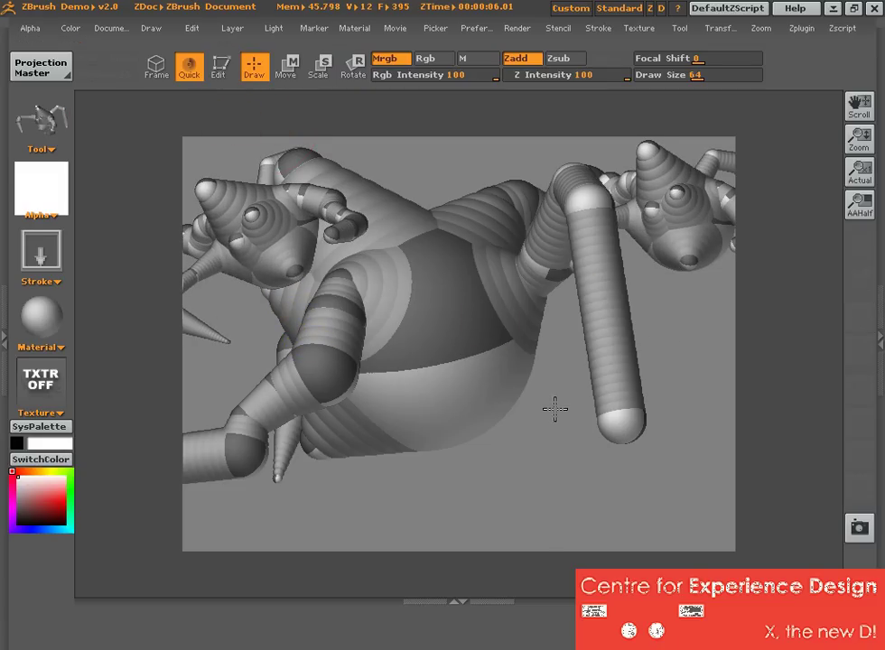
pyautogui.moveTo(555, 409)
pyautogui.mouseDown()
pyautogui.moveTo(533, 514)
pyautogui.moveTo(507, 455)
pyautogui.mouseUp()
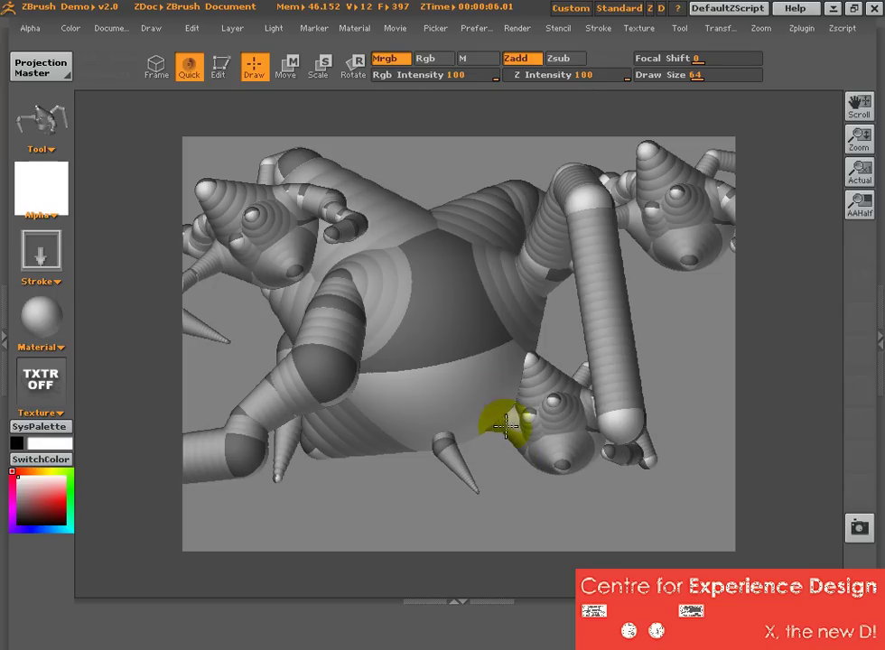
# Turn on Edit mode and rotate the most recently drawn creature to several different orientations.
pyautogui.click(218, 67)
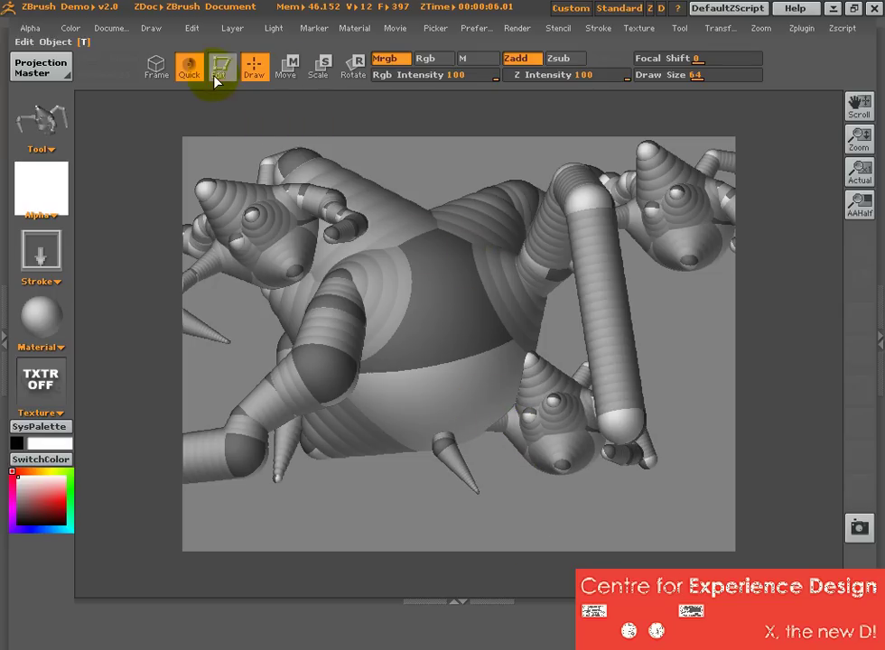
pyautogui.moveTo(533, 436); pyautogui.dragTo(583, 415)
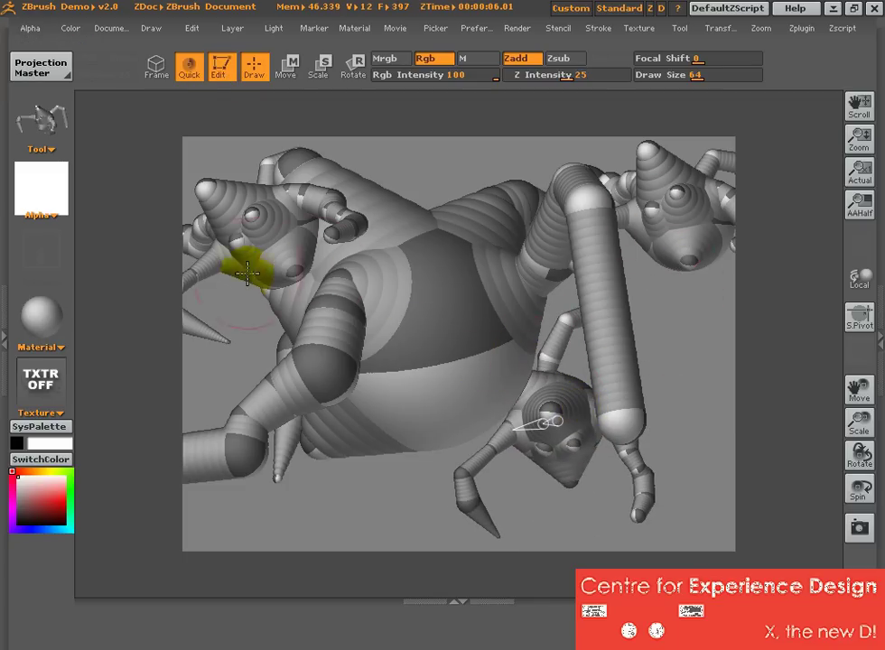
pyautogui.moveTo(557, 299); pyautogui.dragTo(613, 418)
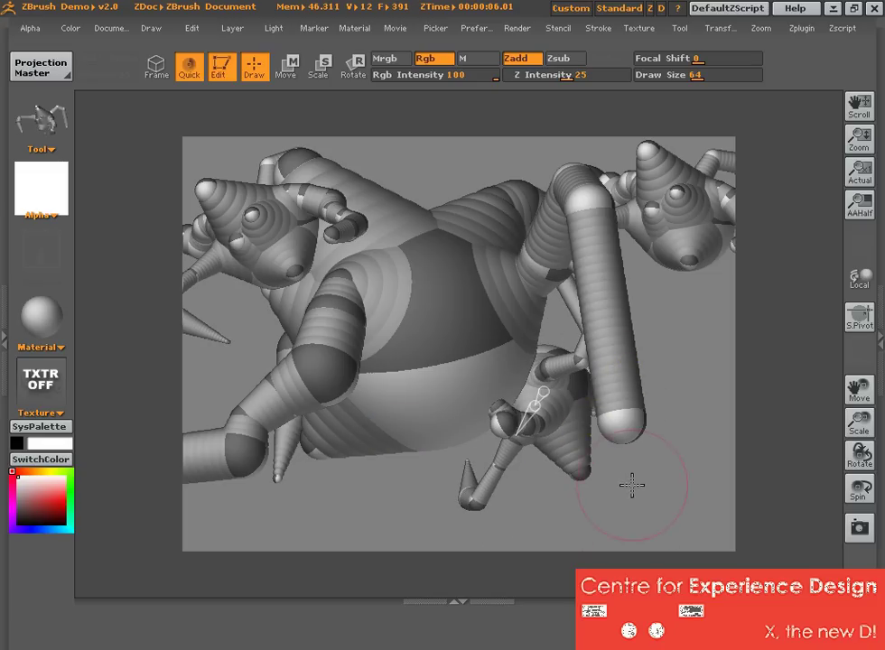
pyautogui.moveTo(633, 486); pyautogui.dragTo(615, 425)
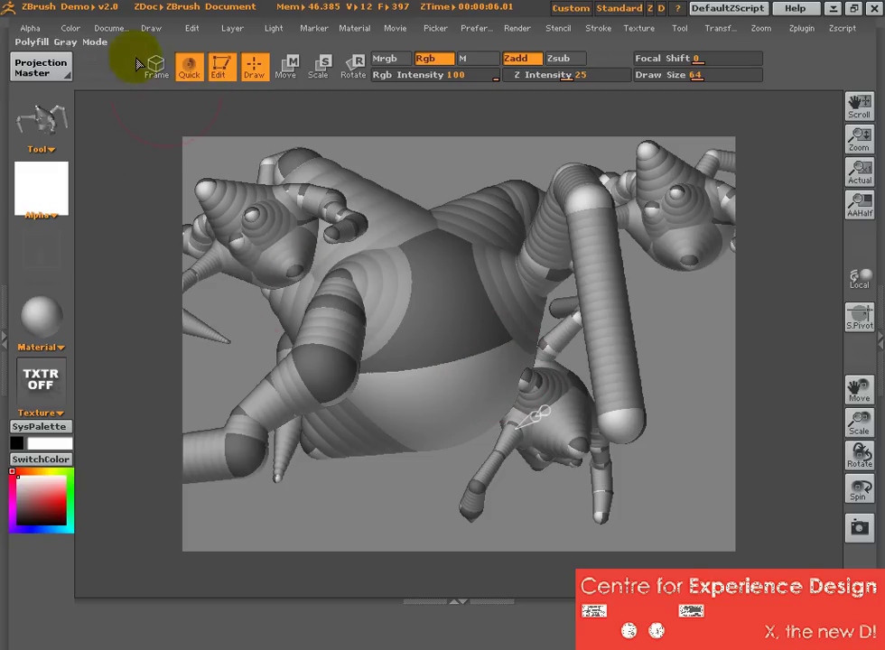
# Create a new document and discard the changes to the current one.
pyautogui.click(108, 28)
pyautogui.click(131, 114)
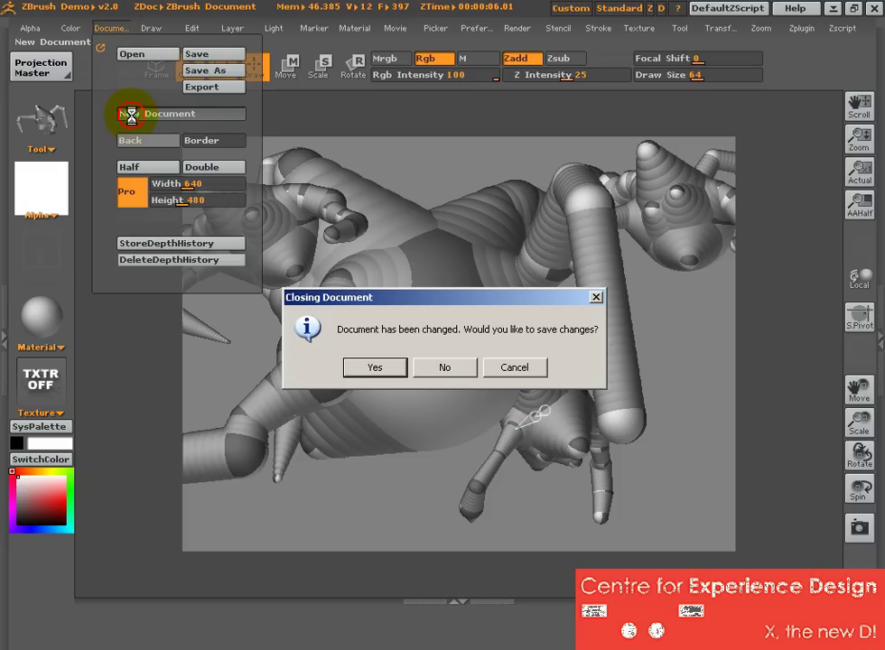
pyautogui.click(442, 367)
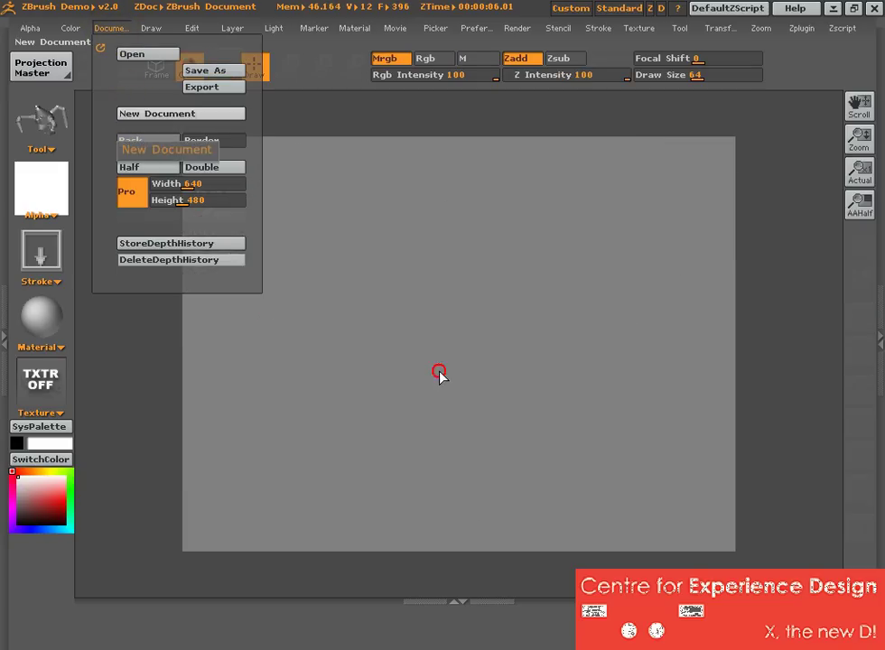
# Draw one large copy of the ZSphere creature in the middle of the blank canvas and turn on Edit mode.
pyautogui.click(42, 124)
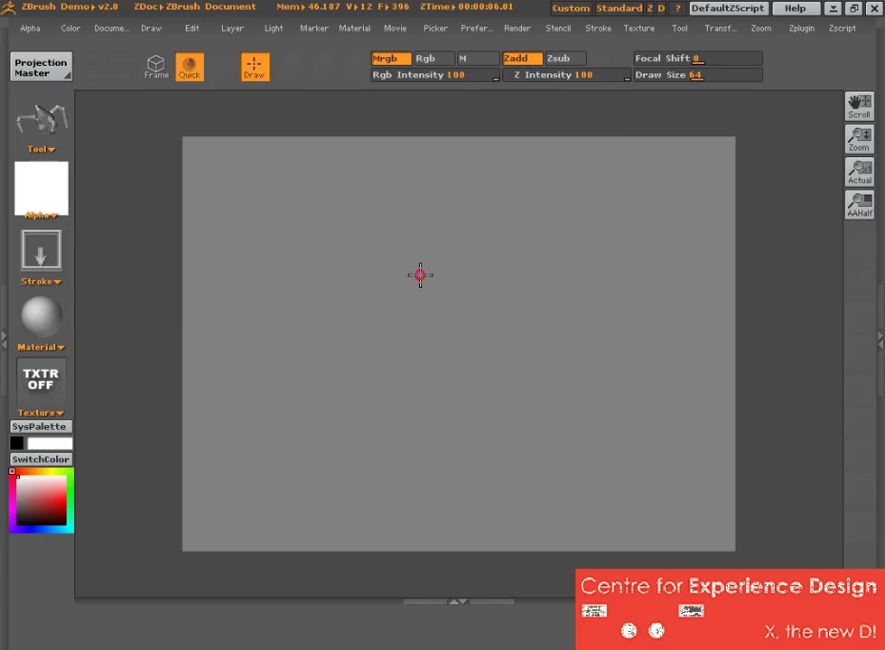
pyautogui.moveTo(420, 275)
pyautogui.mouseDown()
pyautogui.moveTo(509, 427)
pyautogui.moveTo(581, 498)
pyautogui.moveTo(499, 513)
pyautogui.mouseUp()
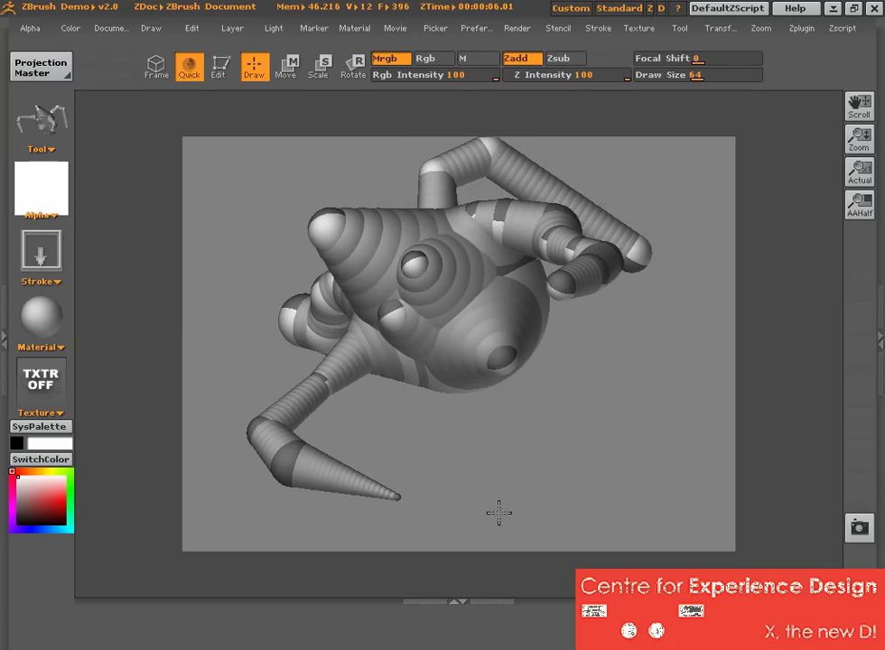
pyautogui.click(219, 66)
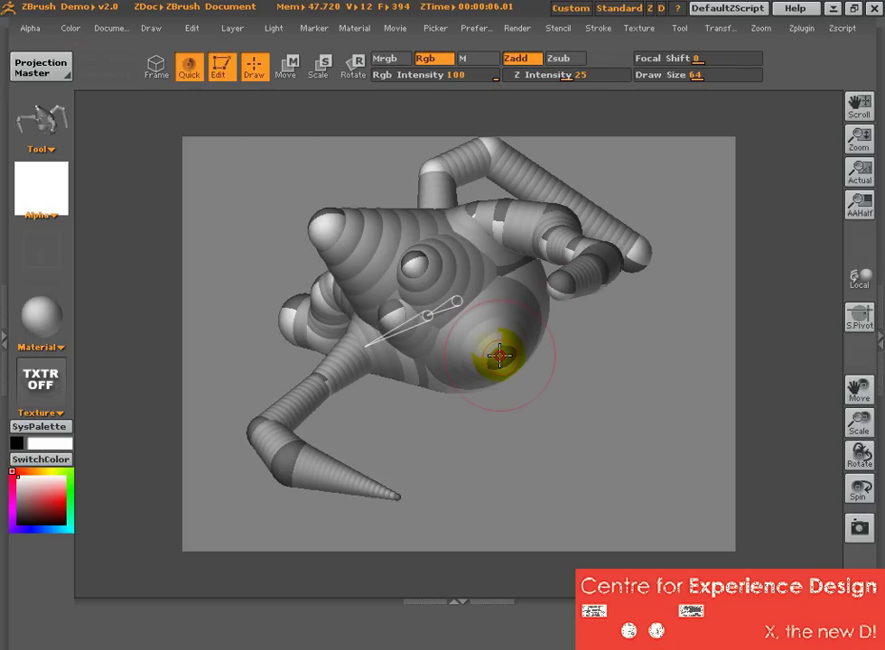
# With Move, pull the body's lower tip, both right-hand arm ends and the upper-left cone's tip outward to lengthen them.
pyautogui.click(287, 66)
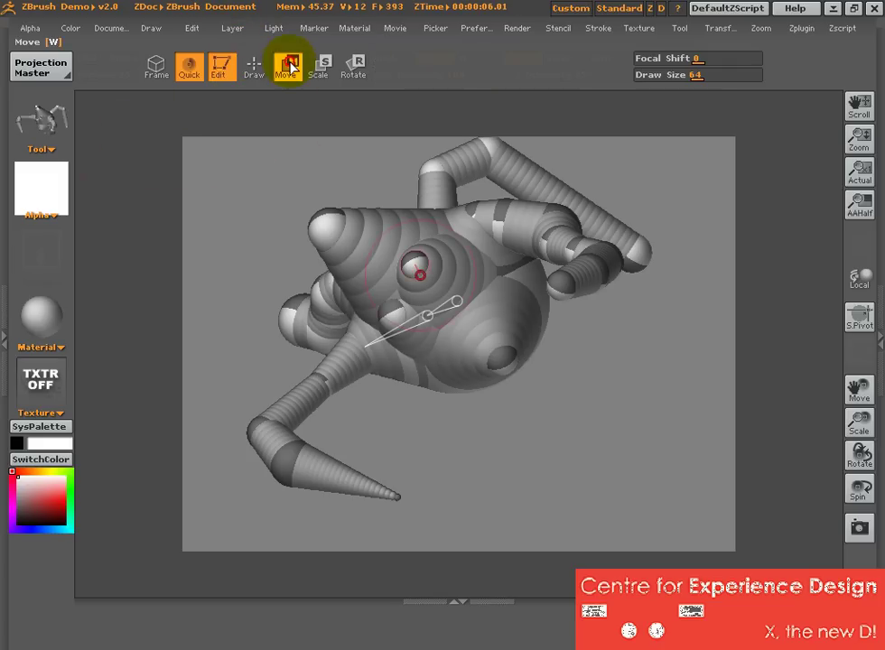
pyautogui.moveTo(479, 379); pyautogui.dragTo(533, 457)
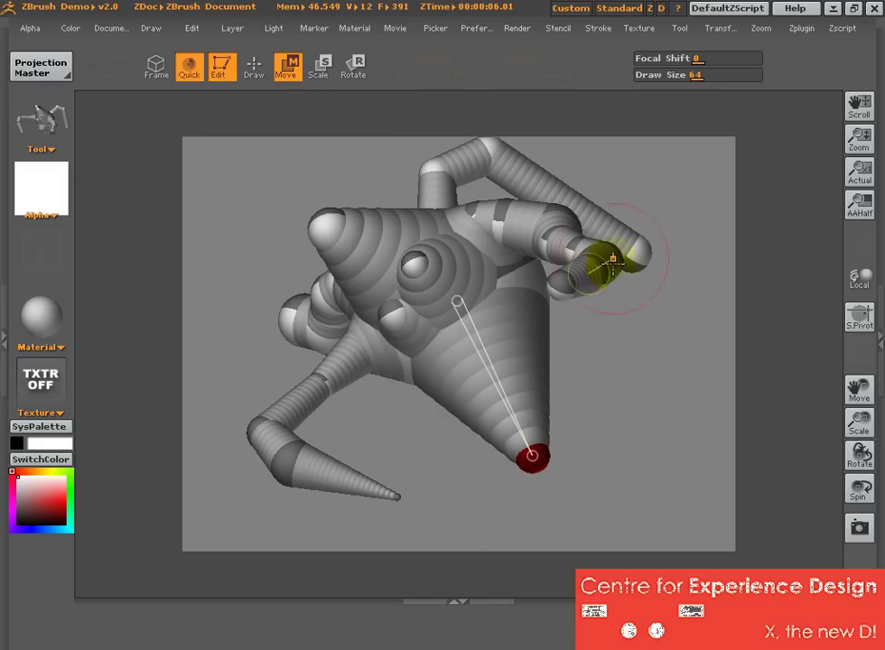
pyautogui.moveTo(562, 290); pyautogui.dragTo(575, 378)
pyautogui.moveTo(638, 253); pyautogui.dragTo(684, 213)
pyautogui.moveTo(322, 226); pyautogui.dragTo(239, 206)
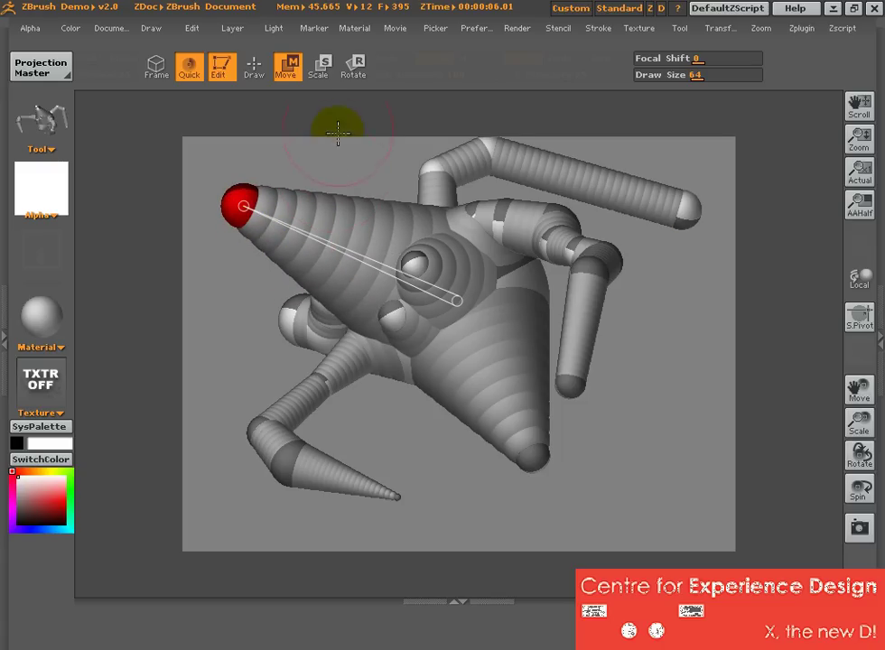